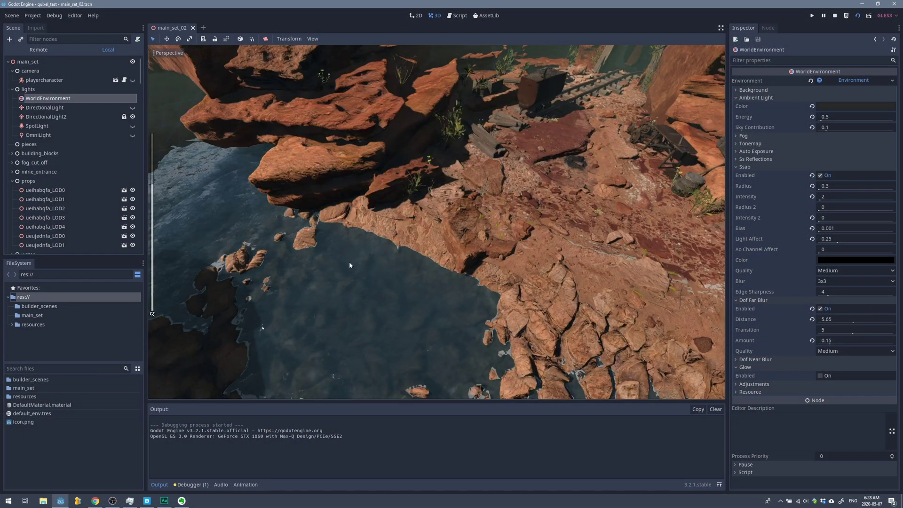
Collapse the lights group in the scene tree.
{"action": "middle_click_drag", "start_coordinate": [572, 184], "coordinate": [451, 230], "text": "shift"}
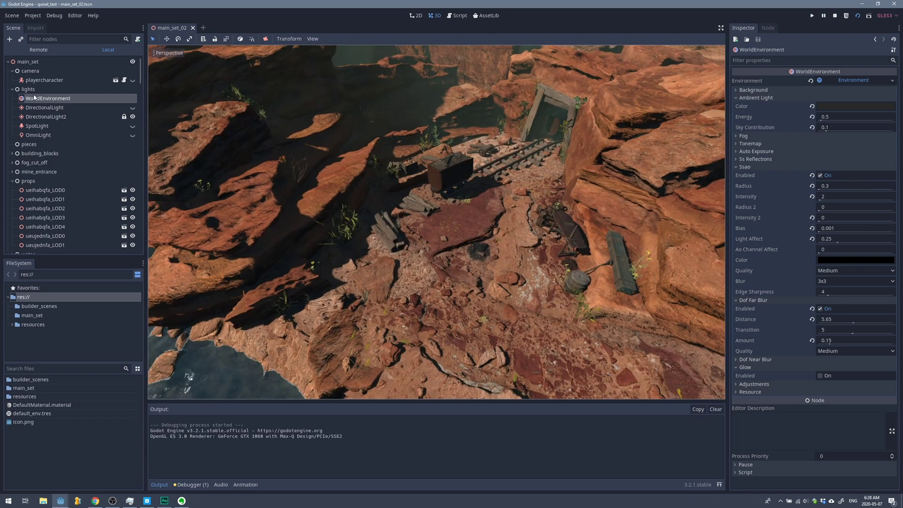
{"action": "left_click", "coordinate": [15, 91]}
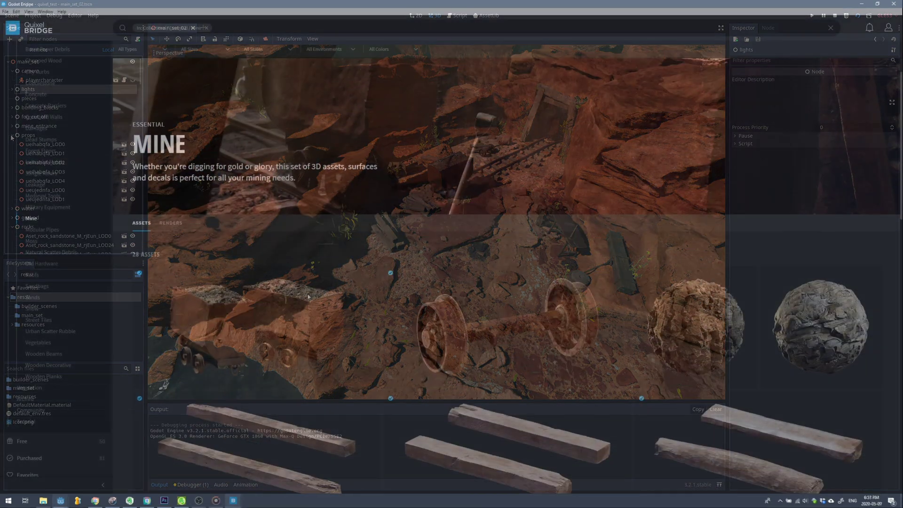
Switch to Quixel Bridge and examine the Mine Cart Wheels asset from the Mine collection in the 3D preview.
{"action": "scroll", "coordinate": [308, 297], "scroll_direction": "down", "scroll_amount": 5}
{"action": "left_click", "coordinate": [500, 150]}
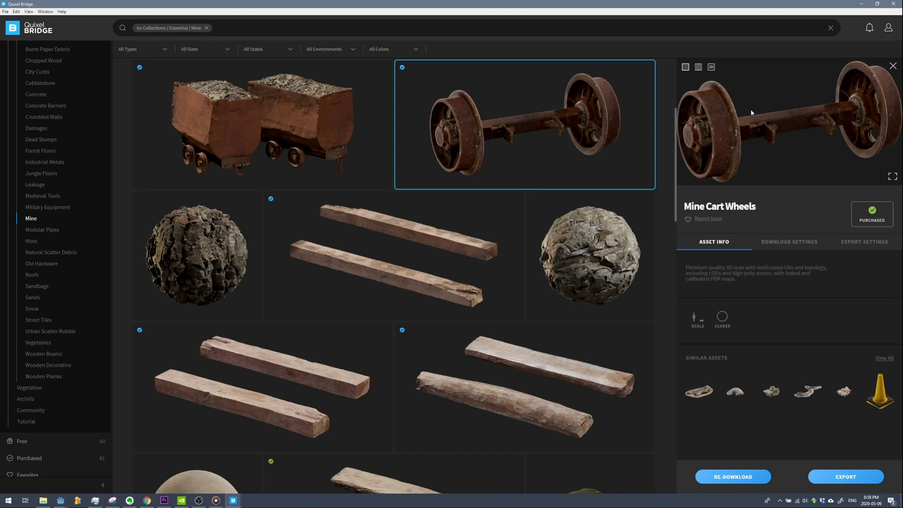
{"action": "left_click", "coordinate": [711, 67]}
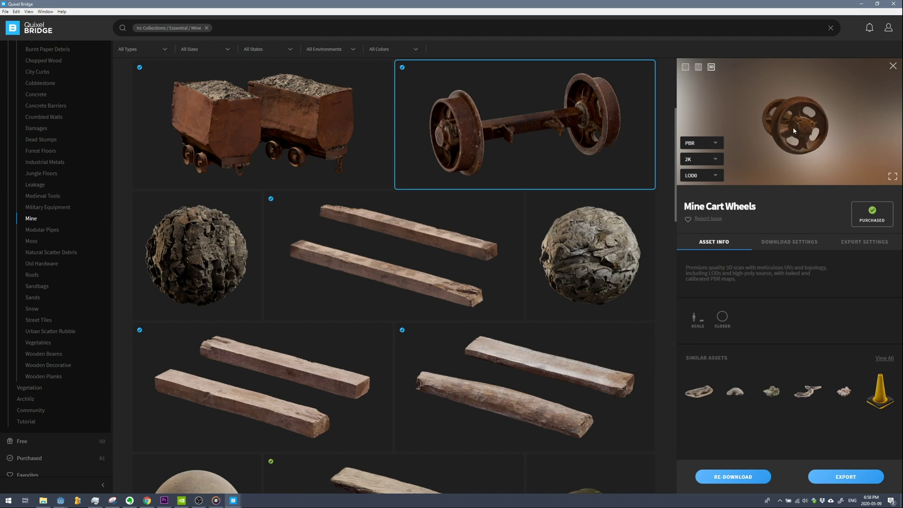
{"action": "left_click_drag", "start_coordinate": [794, 131], "coordinate": [892, 133]}
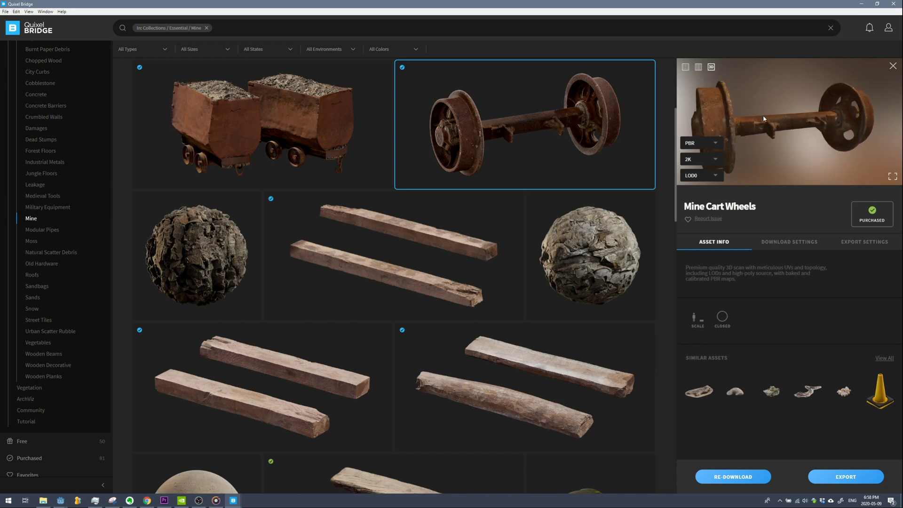
{"action": "left_click_drag", "start_coordinate": [764, 119], "coordinate": [822, 114]}
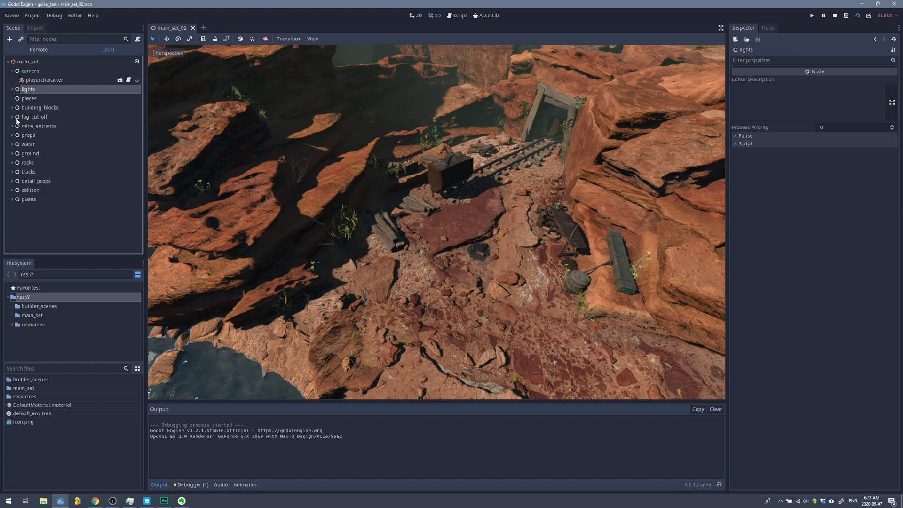
In Godot, highlight the groups from fog_cut_off to plants and examine the pieces inside the mine_entrance group.
{"action": "left_click", "coordinate": [28, 200], "text": "shift"}
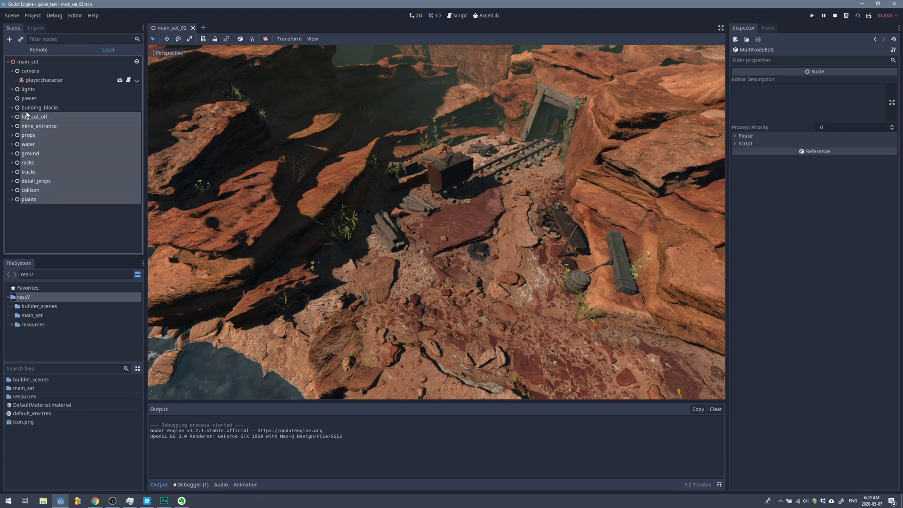
{"action": "left_click", "coordinate": [12, 126]}
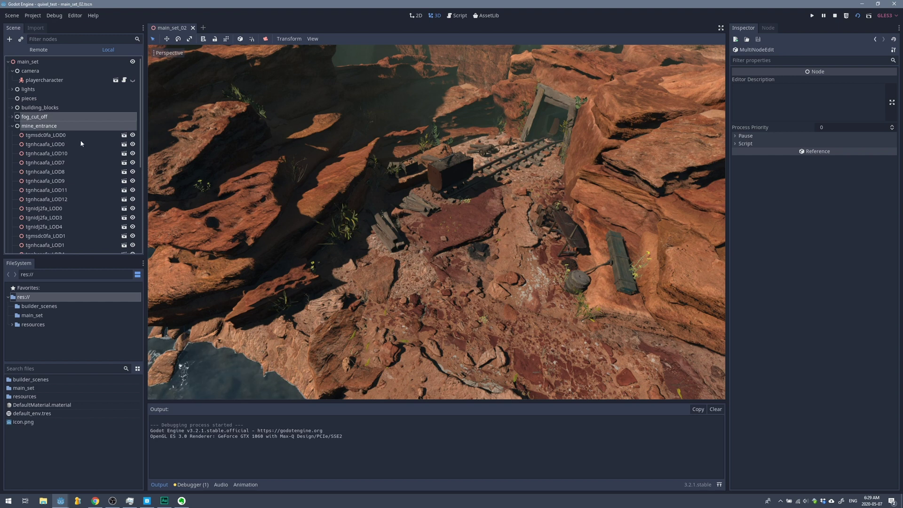
{"action": "left_click", "coordinate": [81, 144]}
{"action": "scroll", "coordinate": [81, 143], "scroll_direction": "down", "scroll_amount": 5}
{"action": "left_click", "coordinate": [71, 174], "text": "shift"}
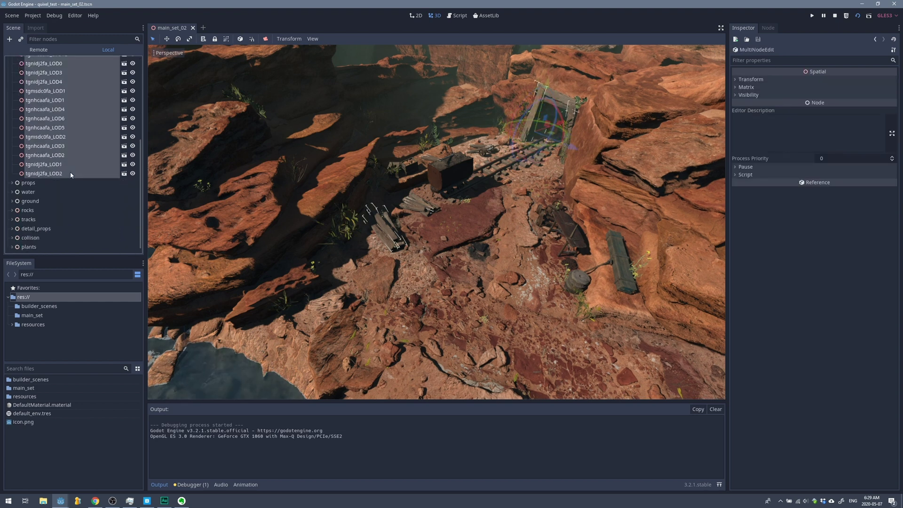
{"action": "scroll", "coordinate": [55, 164], "scroll_direction": "up", "scroll_amount": 5}
{"action": "left_click", "coordinate": [12, 126]}
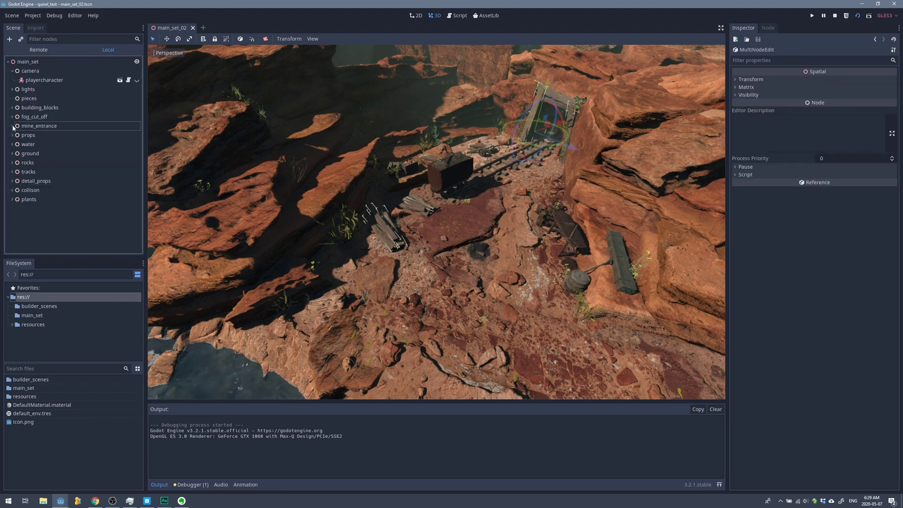
{"action": "left_click", "coordinate": [43, 216]}
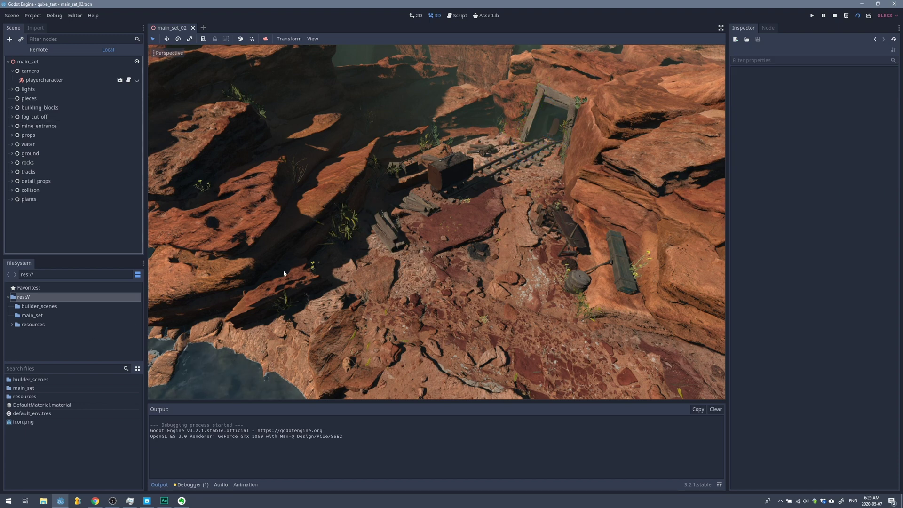
Save a copy of the scene as block_out.tscn in the main_set folder.
{"action": "key", "text": "ctrl+shift+s"}
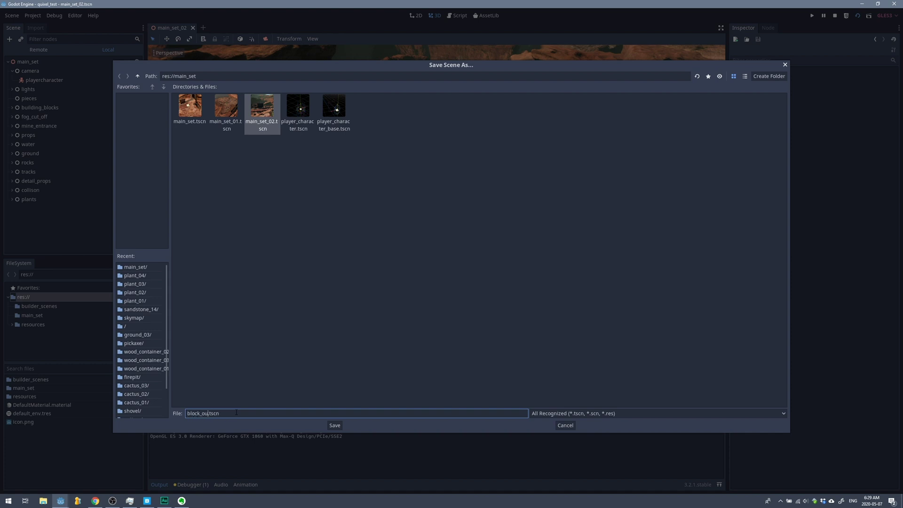
{"action": "key", "text": "Return"}
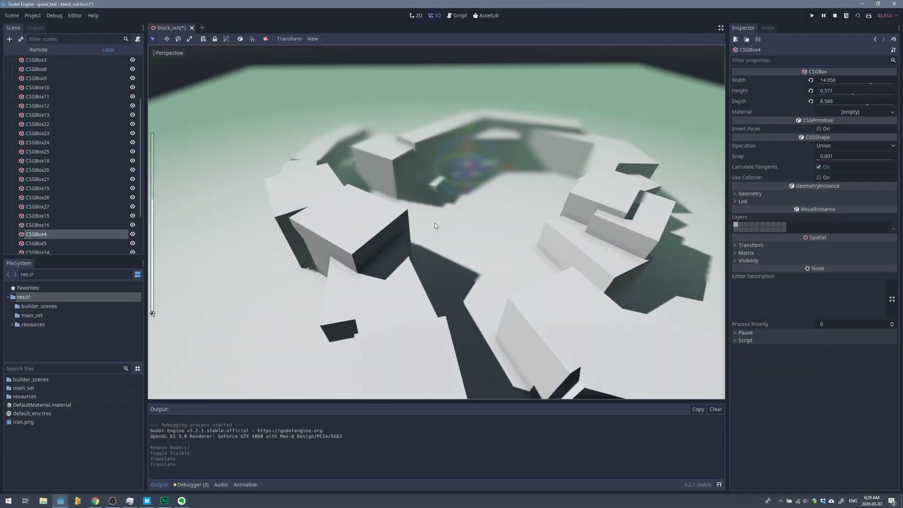
Show the four CSG boxes in the fog_cut_off group.
{"action": "middle_click_drag", "start_coordinate": [435, 223], "coordinate": [388, 241]}
{"action": "scroll", "coordinate": [71, 211], "scroll_direction": "down", "scroll_amount": 3}
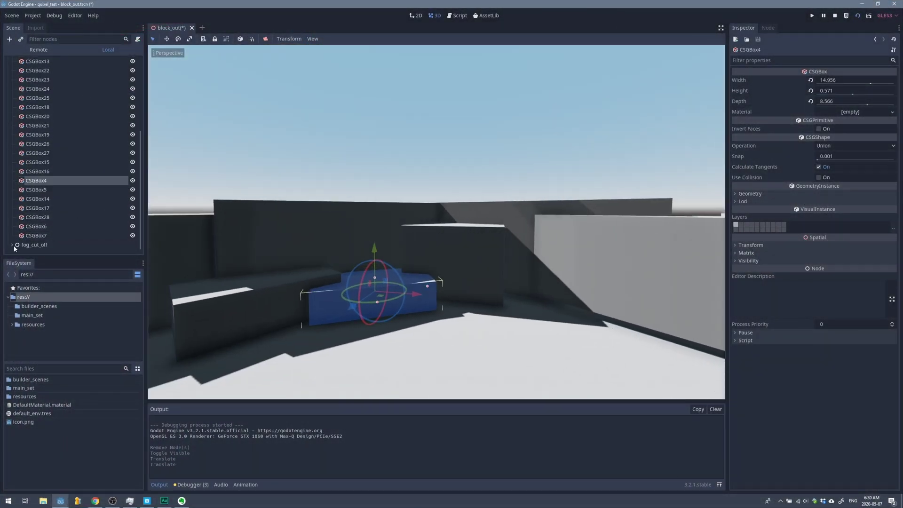
{"action": "left_click", "coordinate": [13, 245]}
{"action": "scroll", "coordinate": [28, 235], "scroll_direction": "down", "scroll_amount": 2}
{"action": "left_click", "coordinate": [132, 217]}
{"action": "left_click", "coordinate": [132, 226]}
{"action": "left_click", "coordinate": [132, 235]}
{"action": "left_click", "coordinate": [132, 244]}
{"action": "right_click_drag", "start_coordinate": [344, 240], "coordinate": [475, 249]}
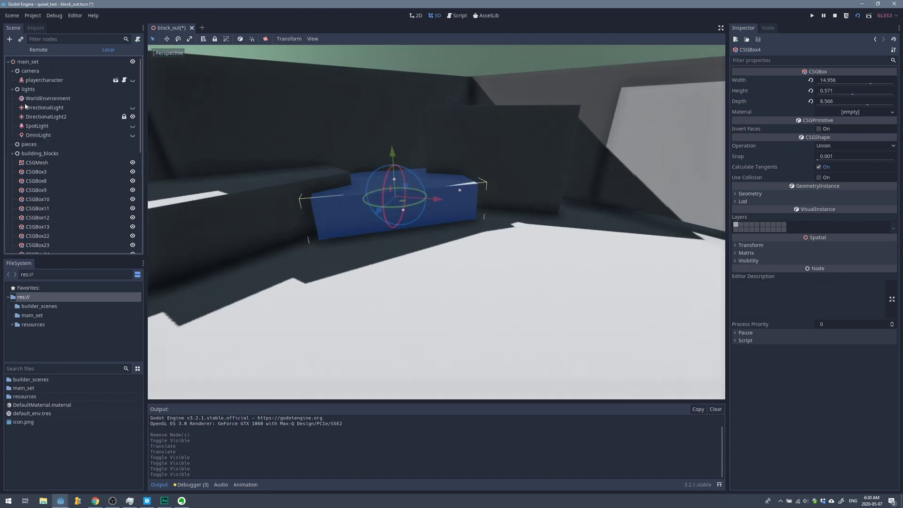
Select DirectionalLight2 and unlock it for editing.
{"action": "left_click", "coordinate": [40, 117]}
{"action": "middle_click_drag", "start_coordinate": [404, 177], "coordinate": [444, 224], "text": "shift"}
{"action": "scroll", "coordinate": [444, 224], "scroll_direction": "down", "scroll_amount": 5}
{"action": "left_click", "coordinate": [124, 116]}
Disable Dof Far Blur and Ssao in the WorldEnvironment settings.
{"action": "left_click", "coordinate": [70, 100]}
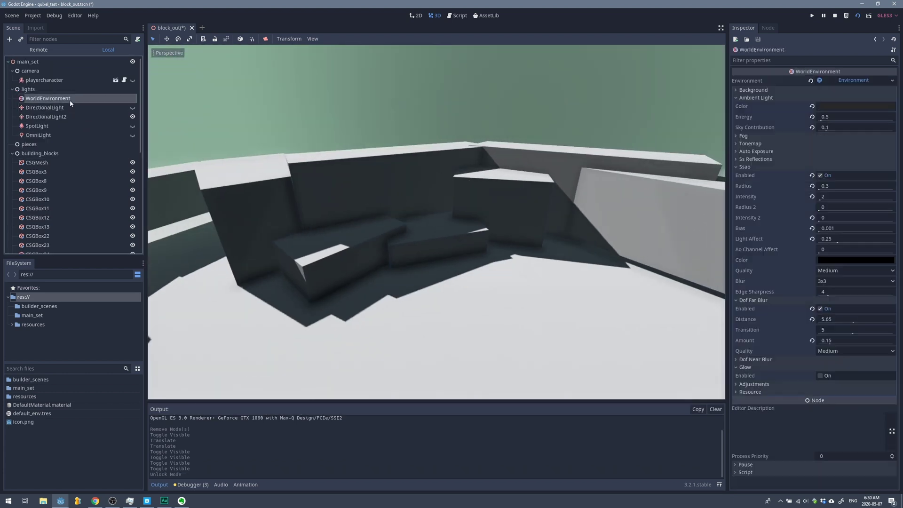
{"action": "left_click", "coordinate": [820, 309]}
{"action": "left_click", "coordinate": [820, 175]}
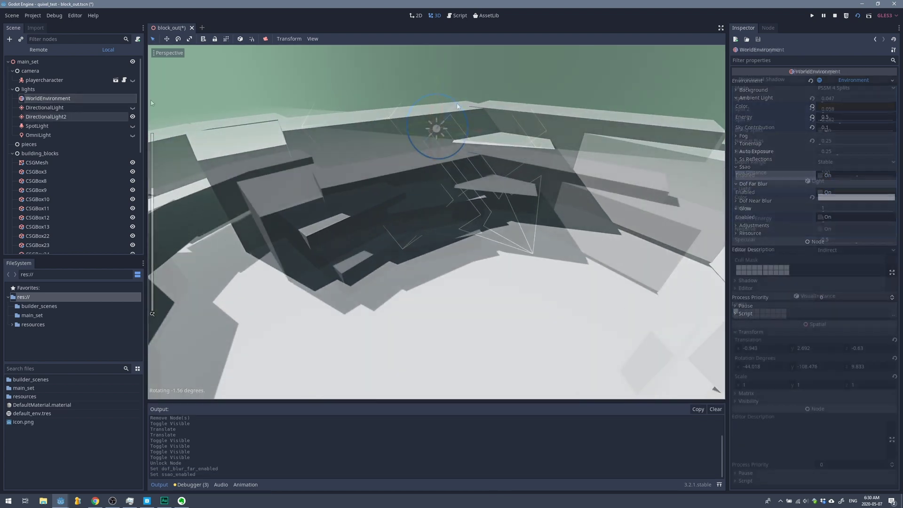
Rotate DirectionalLight2 to about -44, -125 and 8 degrees so its shadows fall across the blocked-out canyon.
{"action": "left_click_drag", "start_coordinate": [465, 128], "coordinate": [462, 101]}
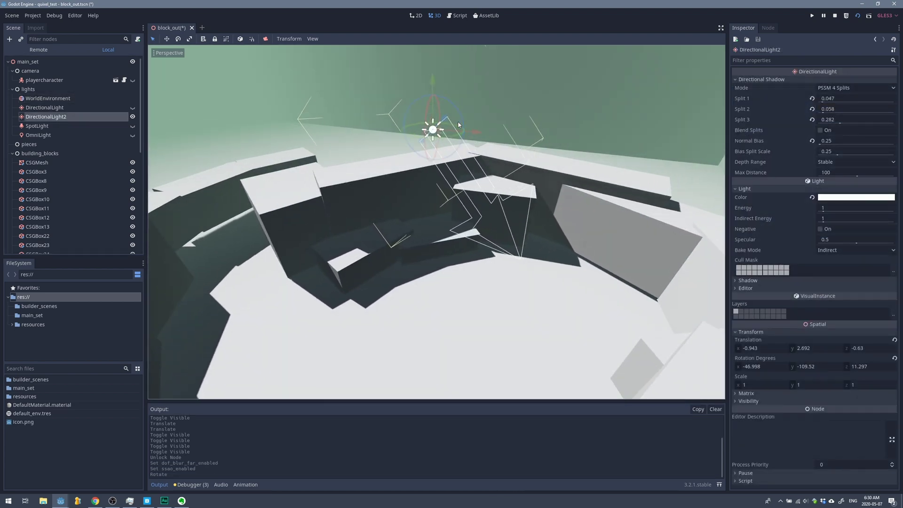
{"action": "middle_click_drag", "start_coordinate": [458, 125], "coordinate": [454, 123]}
{"action": "middle_click_drag", "start_coordinate": [393, 133], "coordinate": [477, 162]}
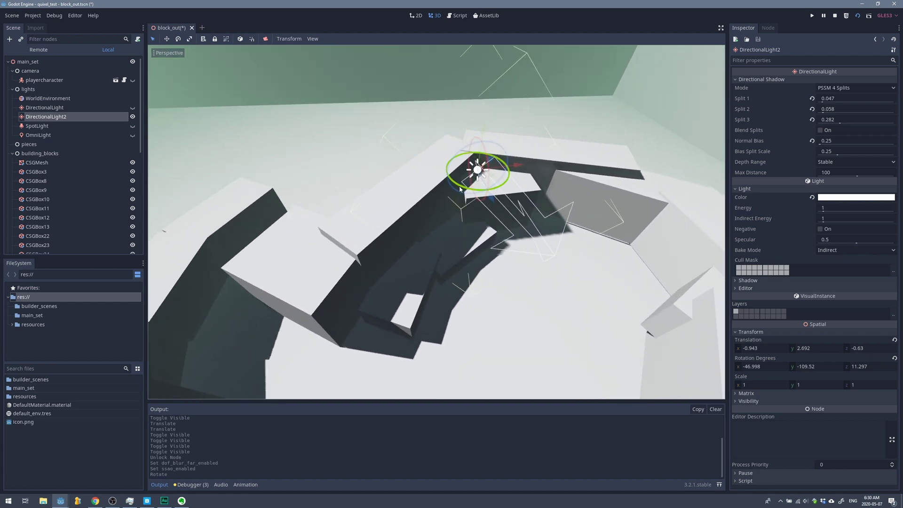
{"action": "mouse_move", "coordinate": [460, 188]}
{"action": "left_mouse_down"}
{"action": "mouse_move", "coordinate": [479, 189]}
{"action": "mouse_move", "coordinate": [453, 183]}
{"action": "left_mouse_up"}
{"action": "middle_click_drag", "start_coordinate": [496, 147], "coordinate": [461, 122], "text": "shift"}
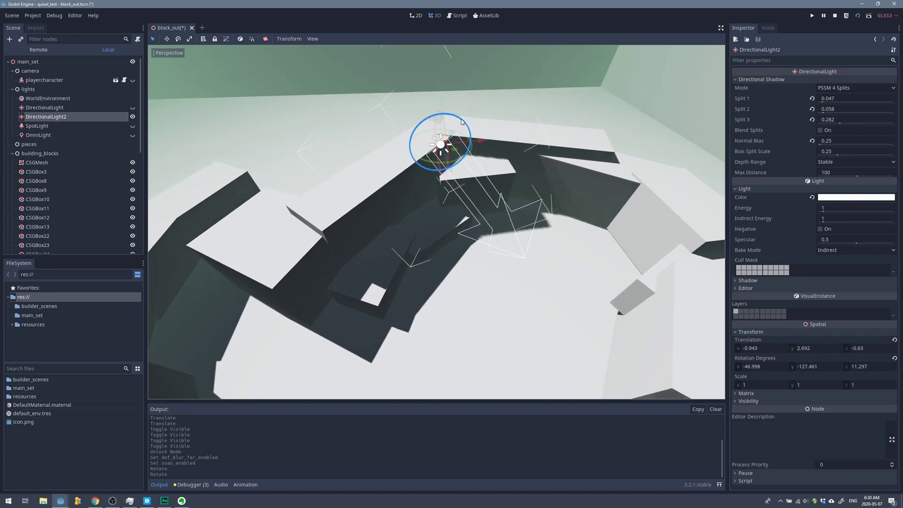
{"action": "left_click_drag", "start_coordinate": [462, 122], "coordinate": [459, 121]}
{"action": "scroll", "coordinate": [421, 147], "scroll_direction": "up", "scroll_amount": 3}
{"action": "middle_click_drag", "start_coordinate": [460, 121], "coordinate": [469, 156]}
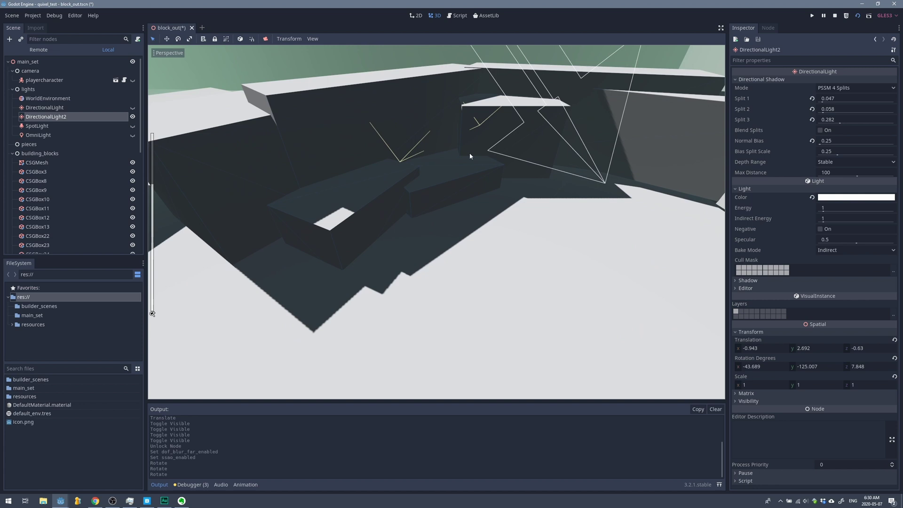
Expand the WorldEnvironment's Background settings and collapse the building_blocks group in the scene tree.
{"action": "left_click", "coordinate": [51, 98]}
{"action": "scroll", "coordinate": [400, 162], "scroll_direction": "up", "scroll_amount": 3}
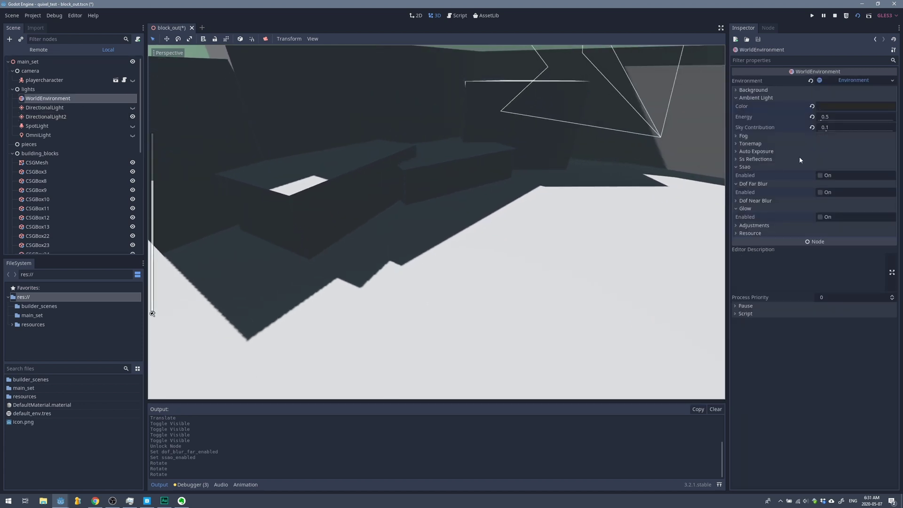
{"action": "left_click", "coordinate": [746, 92]}
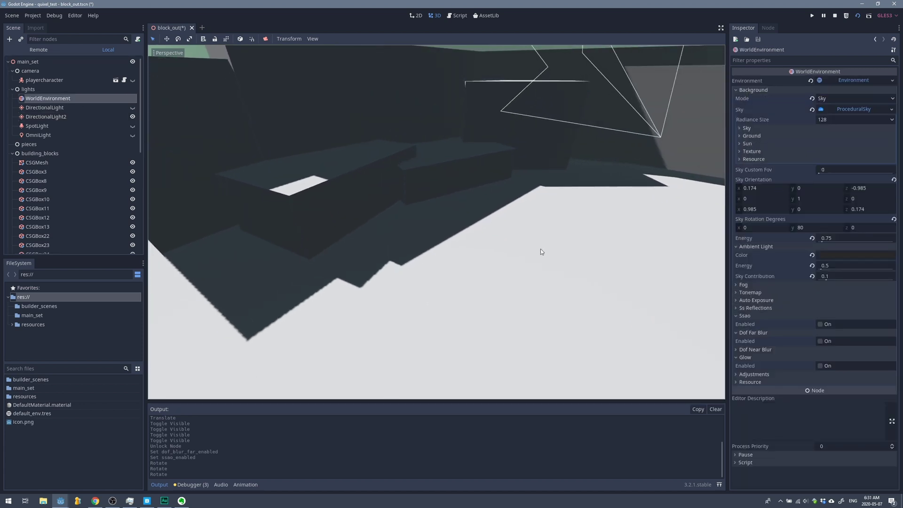
{"action": "middle_click_drag", "start_coordinate": [540, 252], "coordinate": [475, 246]}
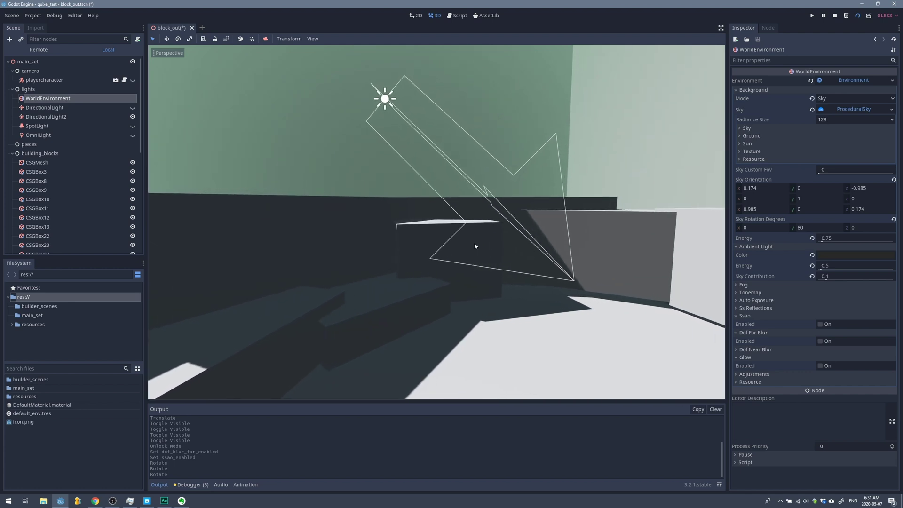
{"action": "left_click", "coordinate": [15, 154]}
{"action": "left_click", "coordinate": [13, 154]}
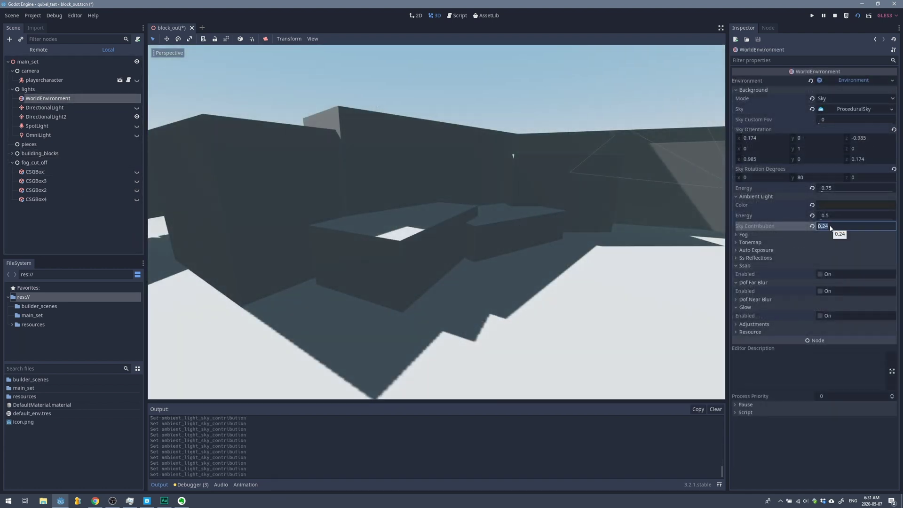
Set the ambient light's sky contribution to 0.1 and its energy to 0.5.
{"action": "type", "text": "0.1"}
{"action": "key", "text": "Return"}
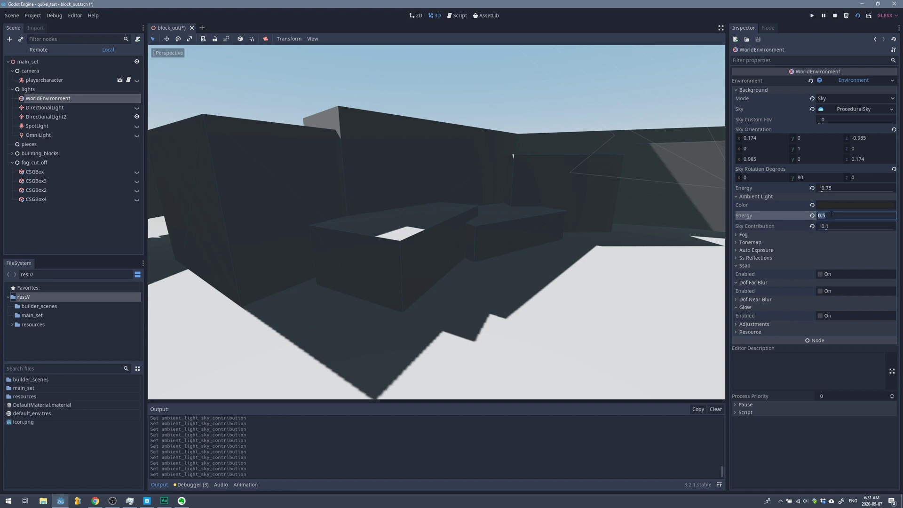
{"action": "type", "text": "0"}
{"action": "type", "text": ".5"}
{"action": "key", "text": "Return"}
Review the ambient light colour and enable Ssao in the WorldEnvironment.
{"action": "left_click", "coordinate": [828, 205]}
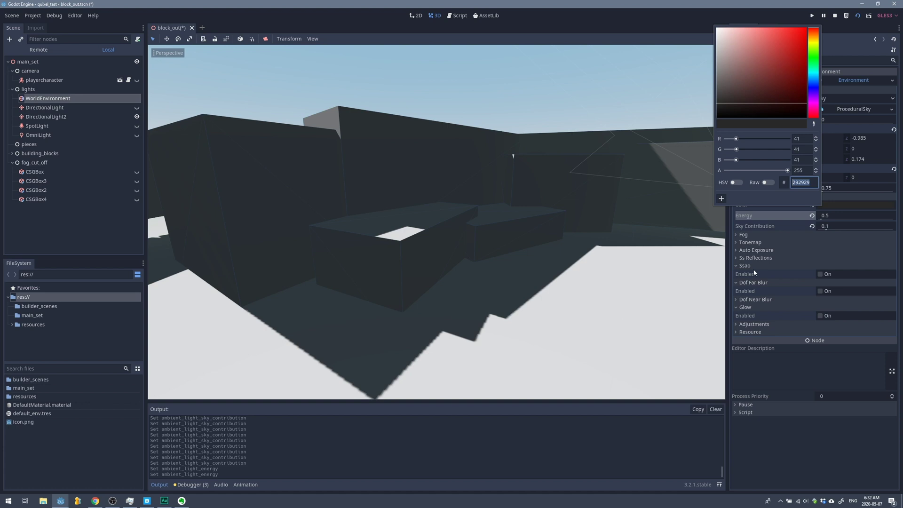
{"action": "middle_click_drag", "start_coordinate": [431, 235], "coordinate": [449, 243]}
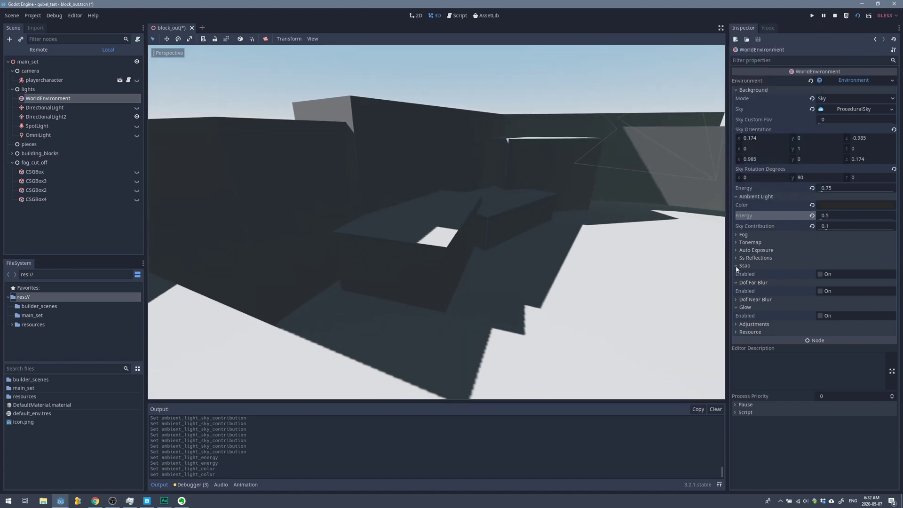
{"action": "left_click", "coordinate": [820, 275]}
{"action": "middle_click_drag", "start_coordinate": [661, 272], "coordinate": [503, 280]}
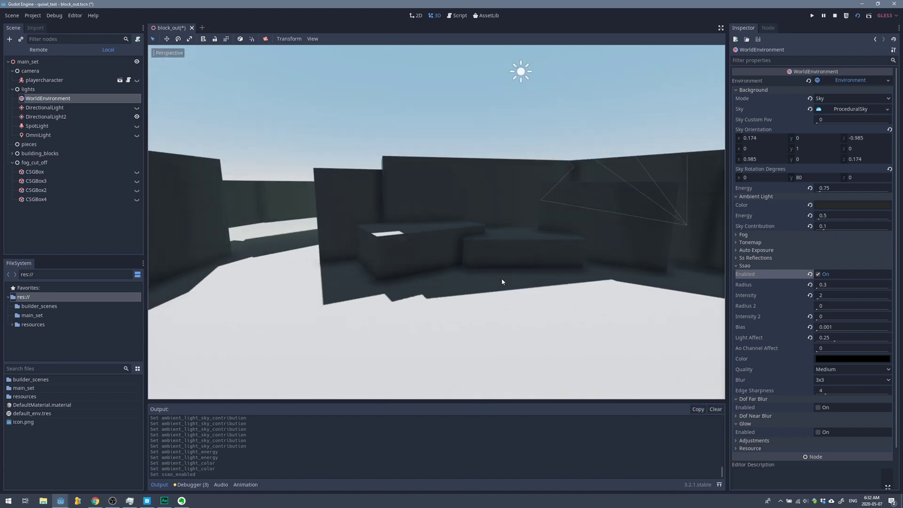
Switch to Quixel Bridge and browse the Historic assets within the Environment collections.
{"action": "left_click", "coordinate": [33, 70]}
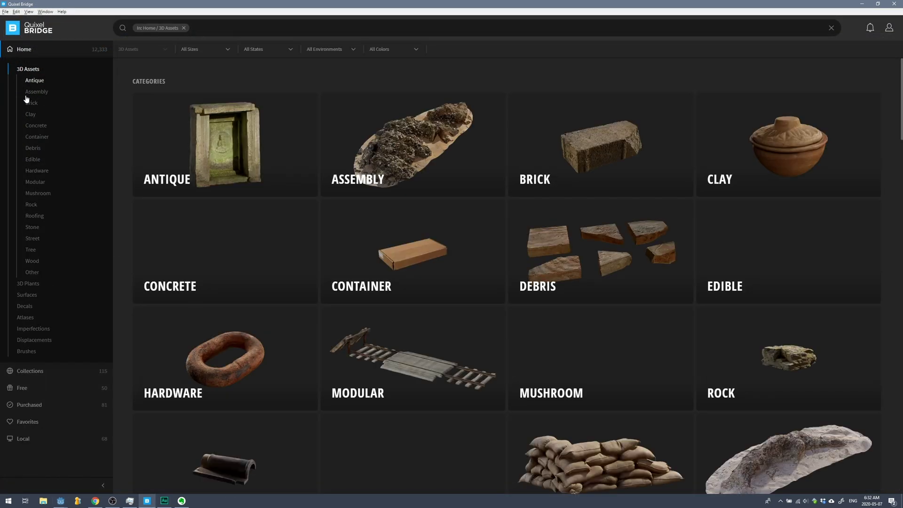
{"action": "left_click", "coordinate": [29, 372]}
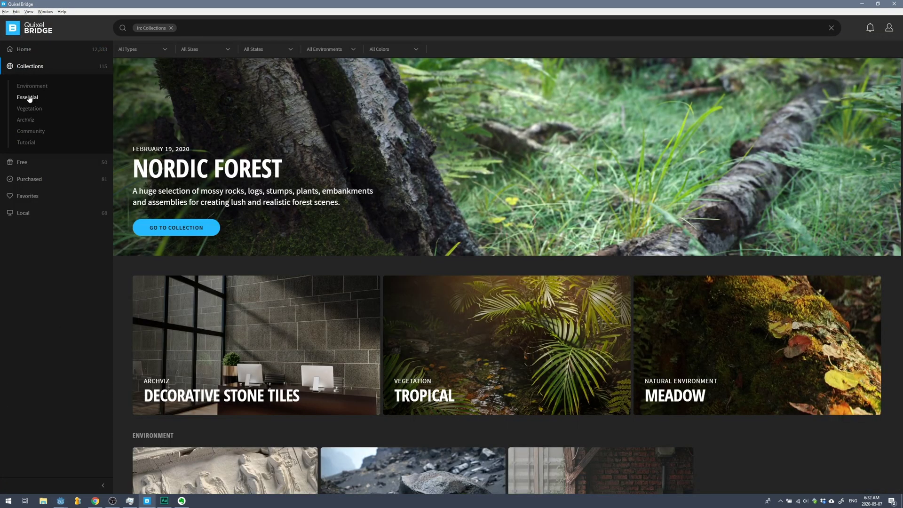
{"action": "left_click", "coordinate": [32, 86]}
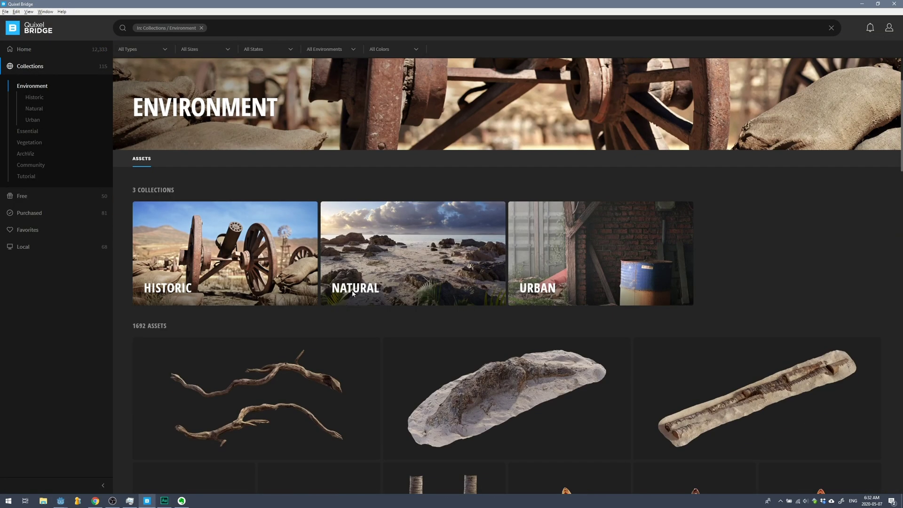
{"action": "left_click", "coordinate": [187, 262]}
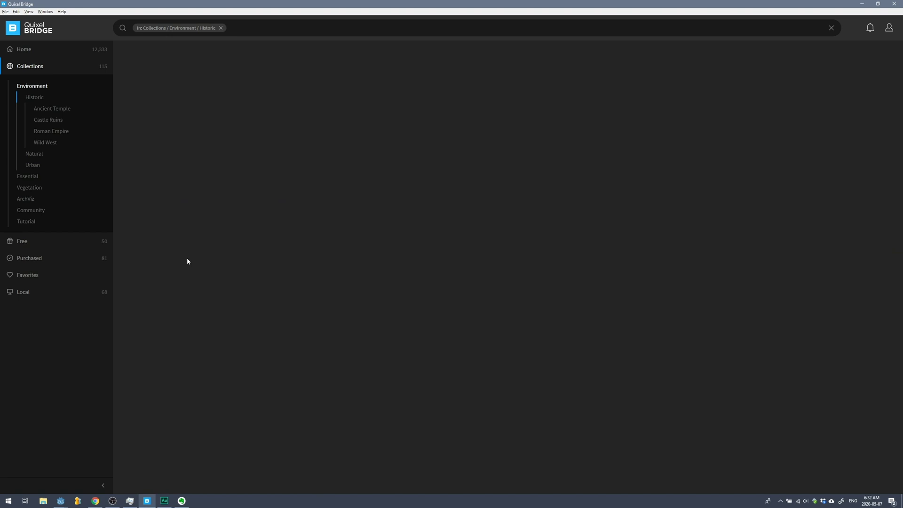
{"action": "scroll", "coordinate": [376, 242], "scroll_direction": "down", "scroll_amount": 4}
{"action": "scroll", "coordinate": [357, 264], "scroll_direction": "down", "scroll_amount": 4}
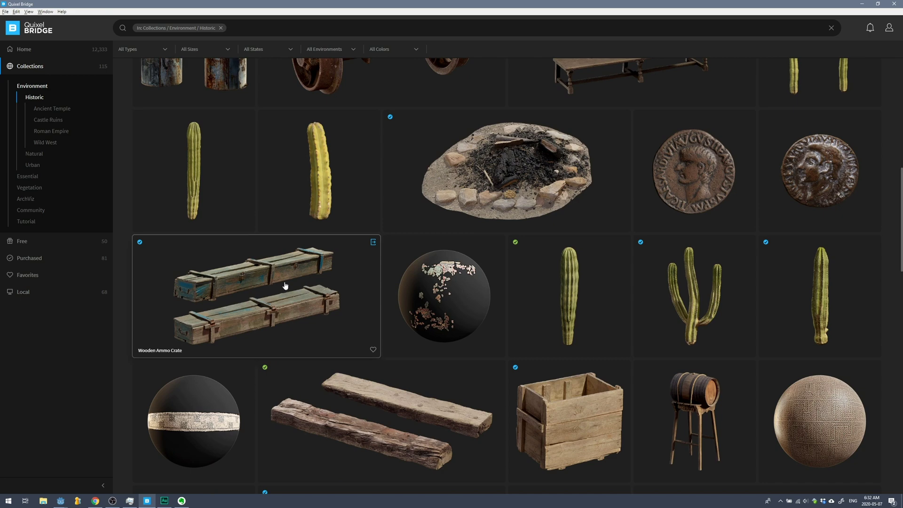
{"action": "scroll", "coordinate": [465, 327], "scroll_direction": "down", "scroll_amount": 10}
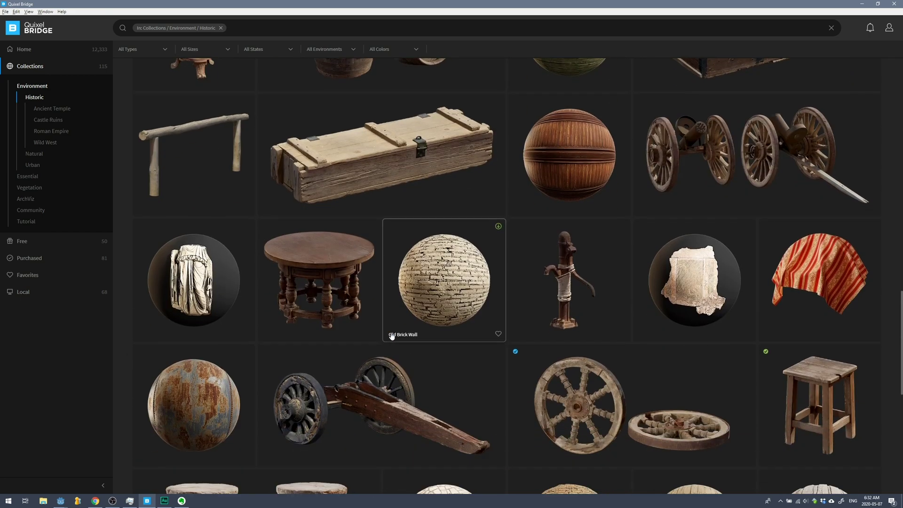
Switch to Godot and display the train cart mesh unshaded in the perspective viewport.
{"action": "scroll", "coordinate": [400, 188], "scroll_direction": "down", "scroll_amount": 1}
{"action": "left_click", "coordinate": [402, 137]}
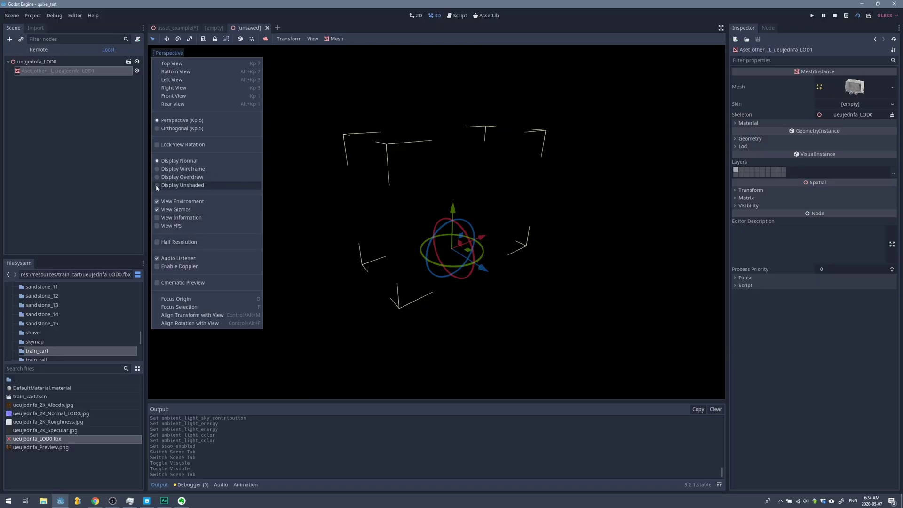
{"action": "left_click", "coordinate": [156, 186]}
{"action": "scroll", "coordinate": [437, 222], "scroll_direction": "up", "scroll_amount": 3}
{"action": "middle_click_drag", "start_coordinate": [437, 222], "coordinate": [463, 207]}
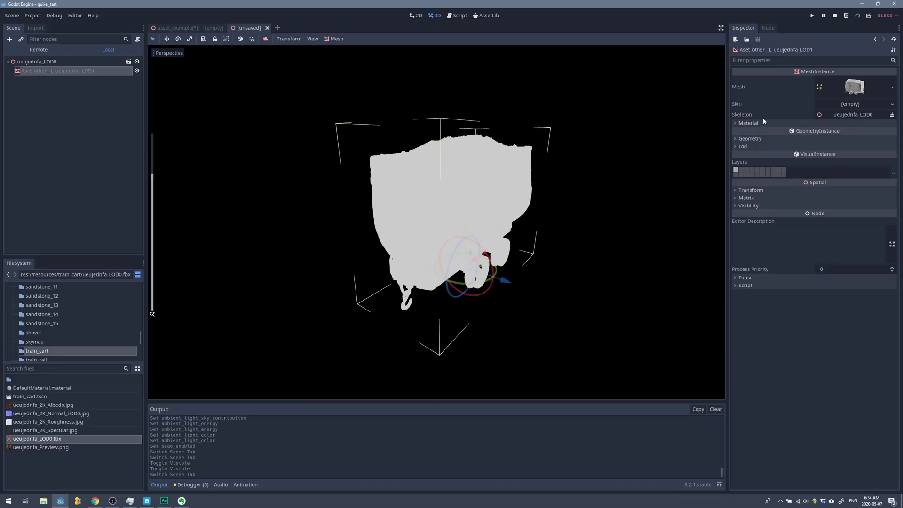
Create a new SpatialMaterial for the train cart mesh and assign ueujednfa_2K_Albedo.jpg as its albedo texture.
{"action": "left_click", "coordinate": [763, 123]}
{"action": "left_click", "coordinate": [850, 131]}
{"action": "left_click", "coordinate": [853, 150]}
{"action": "left_click", "coordinate": [851, 140]}
{"action": "left_click", "coordinate": [737, 156]}
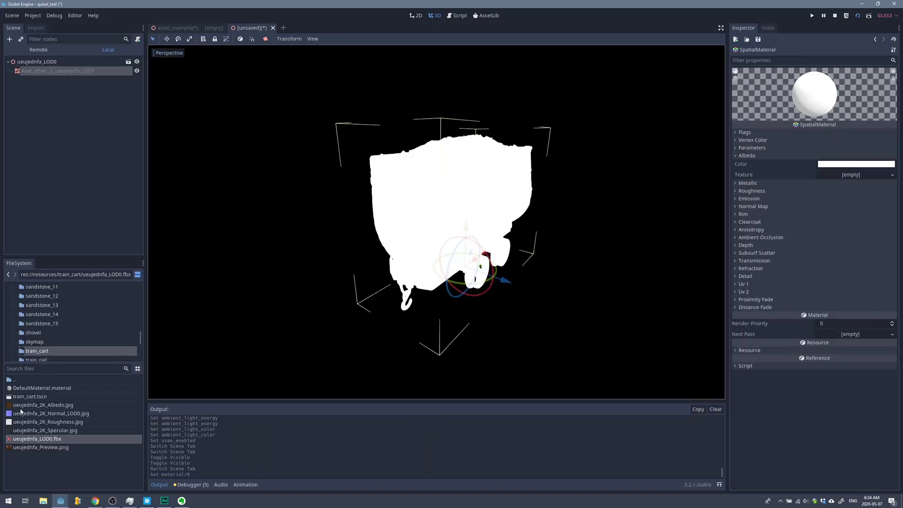
{"action": "left_click_drag", "start_coordinate": [840, 178], "coordinate": [842, 179]}
Enable the normal map and assign the train cart's normal, roughness and metallic textures to the material.
{"action": "left_click", "coordinate": [753, 219]}
{"action": "left_click", "coordinate": [820, 228]}
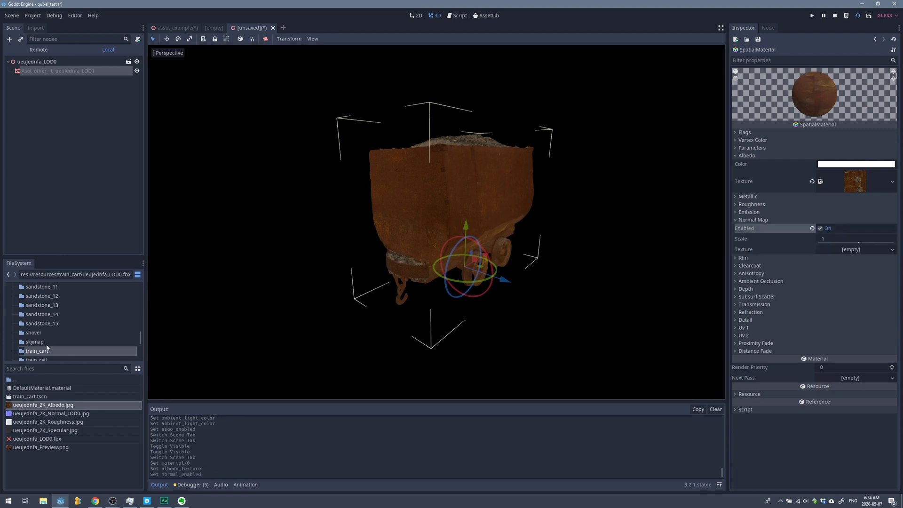
{"action": "left_click_drag", "start_coordinate": [866, 259], "coordinate": [852, 250]}
{"action": "left_click_drag", "start_coordinate": [671, 309], "coordinate": [851, 224]}
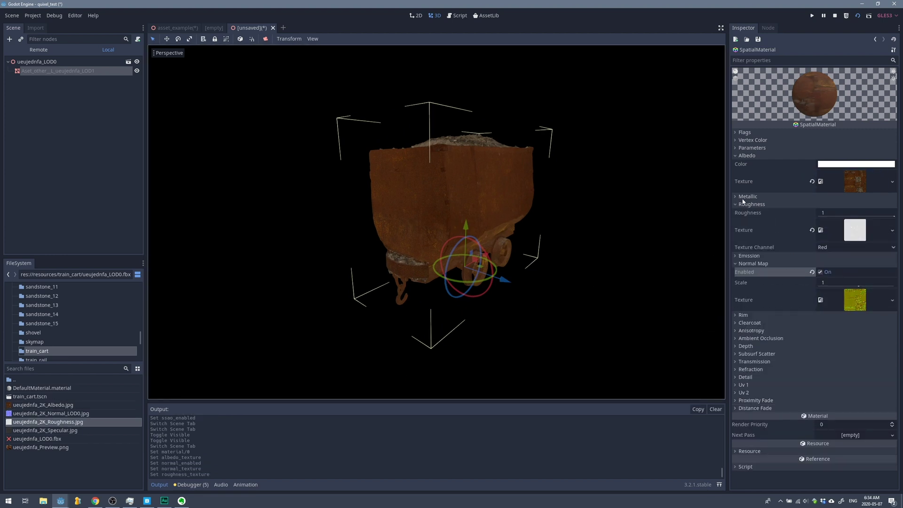
{"action": "left_click", "coordinate": [747, 196]}
{"action": "left_click_drag", "start_coordinate": [185, 412], "coordinate": [848, 226]}
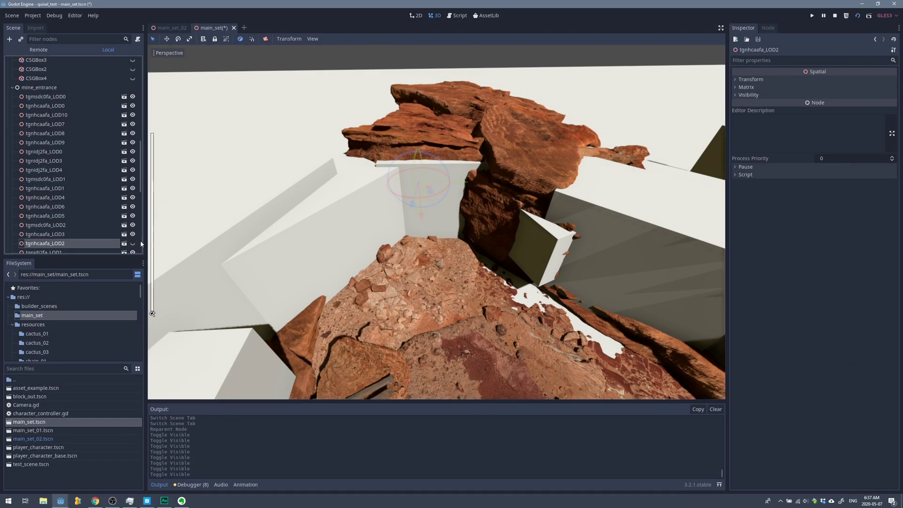
In the main_set scene, hide the block-out box covering the mine entrance and reposition a sandstone rock above it.
{"action": "middle_click_drag", "start_coordinate": [357, 187], "coordinate": [356, 212], "text": "shift"}
{"action": "scroll", "coordinate": [230, 222], "scroll_direction": "up", "scroll_amount": 3}
{"action": "left_click", "coordinate": [370, 173]}
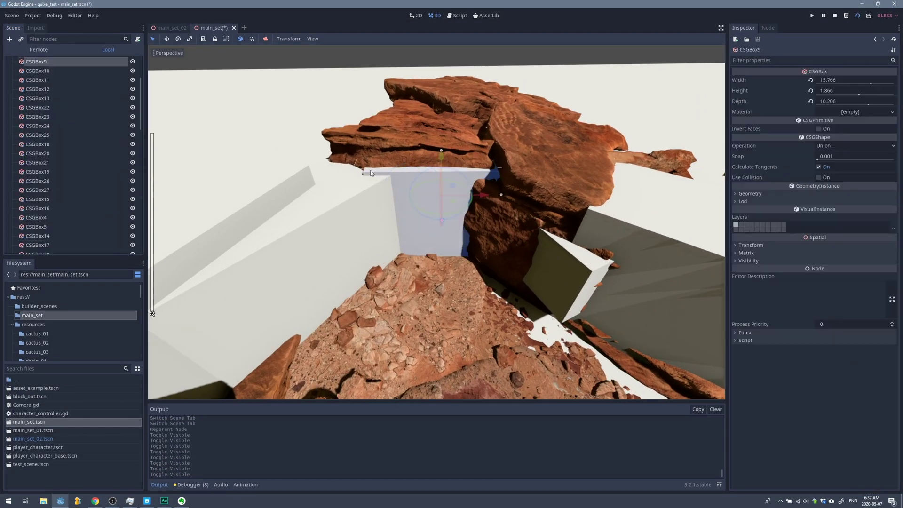
{"action": "middle_click_drag", "start_coordinate": [399, 166], "coordinate": [350, 128]}
{"action": "scroll", "coordinate": [351, 128], "scroll_direction": "up", "scroll_amount": 3}
{"action": "left_click", "coordinate": [390, 150]}
{"action": "mouse_move", "coordinate": [399, 112]}
{"action": "left_mouse_down"}
{"action": "mouse_move", "coordinate": [399, 101]}
{"action": "mouse_move", "coordinate": [398, 112]}
{"action": "left_mouse_up"}
{"action": "middle_click_drag", "start_coordinate": [398, 112], "coordinate": [340, 200]}
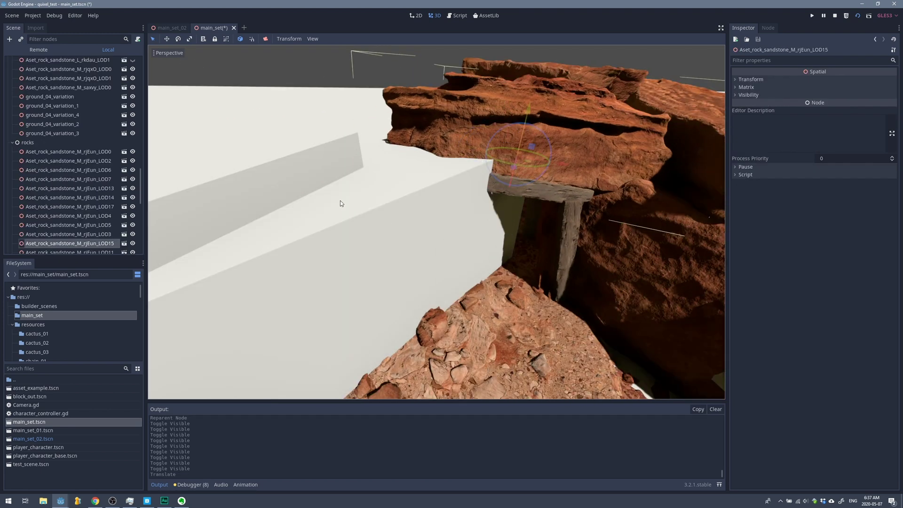
Select and hide the block-out wall beside the path to the mine entrance.
{"action": "scroll", "coordinate": [340, 200], "scroll_direction": "down", "scroll_amount": 4}
{"action": "left_click", "coordinate": [329, 201]}
{"action": "left_click", "coordinate": [342, 201]}
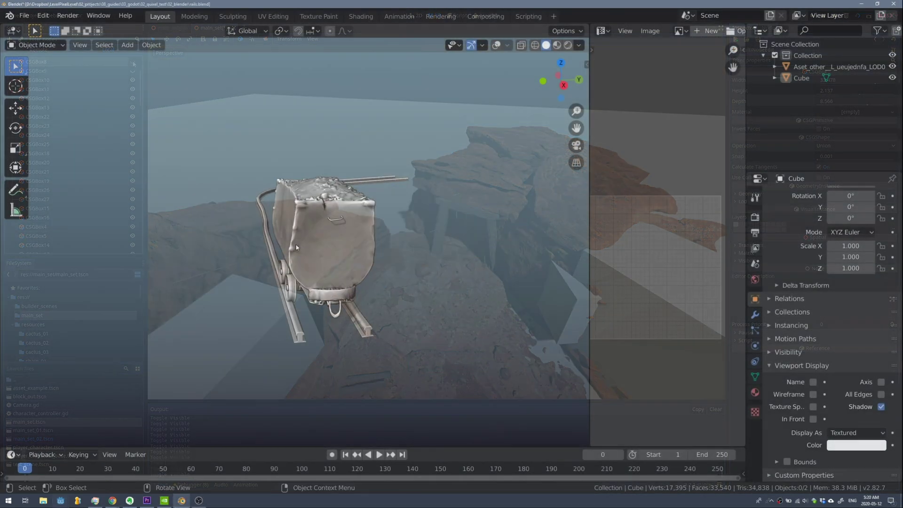
Switch to Blender, hide the train cart and open the rail mesh in Edit Mode.
{"action": "key", "text": "h"}
{"action": "left_click", "coordinate": [335, 274]}
{"action": "key", "text": "Tab"}
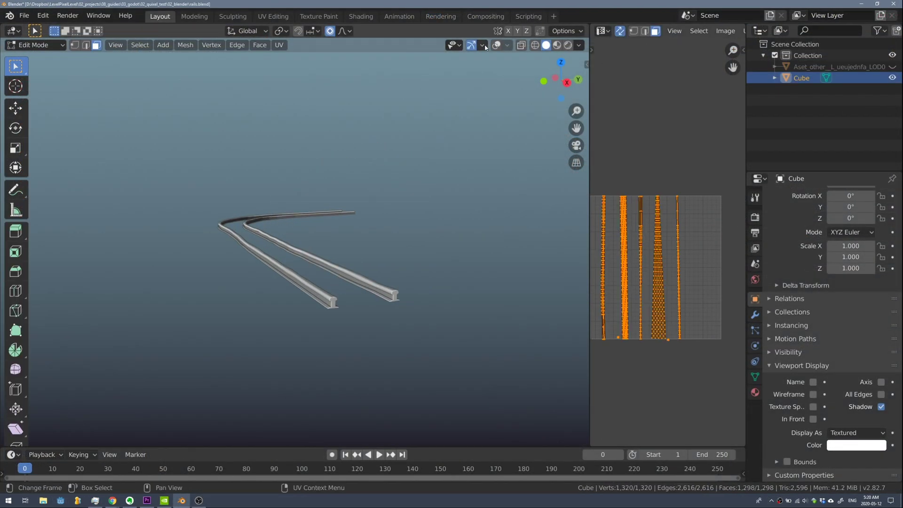
Show the viewport overlays, examine the curved rail mesh and its UV layout, and return to Object Mode.
{"action": "left_click", "coordinate": [496, 45]}
{"action": "scroll", "coordinate": [524, 236], "scroll_direction": "up", "scroll_amount": 4}
{"action": "middle_click_drag", "start_coordinate": [524, 236], "coordinate": [466, 236]}
{"action": "scroll", "coordinate": [687, 236], "scroll_direction": "up", "scroll_amount": 3}
{"action": "middle_click_drag", "start_coordinate": [669, 250], "coordinate": [743, 225]}
{"action": "scroll", "coordinate": [623, 226], "scroll_direction": "down", "scroll_amount": 2}
{"action": "middle_click_drag", "start_coordinate": [244, 226], "coordinate": [423, 226]}
{"action": "key", "text": "Tab"}
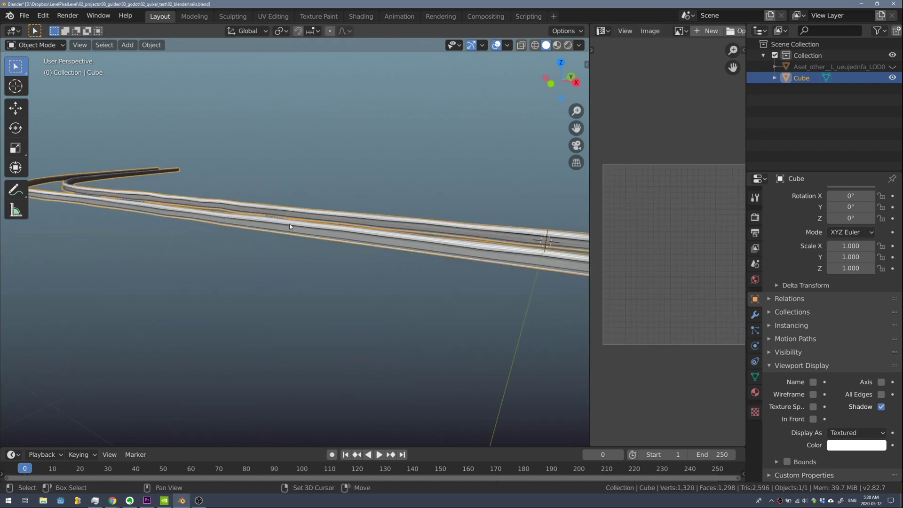
{"action": "middle_click_drag", "start_coordinate": [290, 226], "coordinate": [201, 312]}
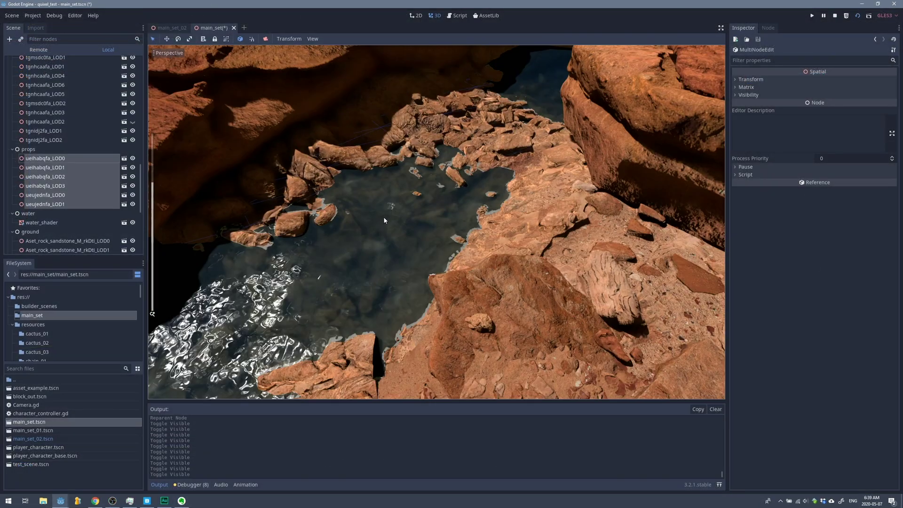
{"action": "scroll", "coordinate": [386, 213], "scroll_direction": "up", "scroll_amount": 3}
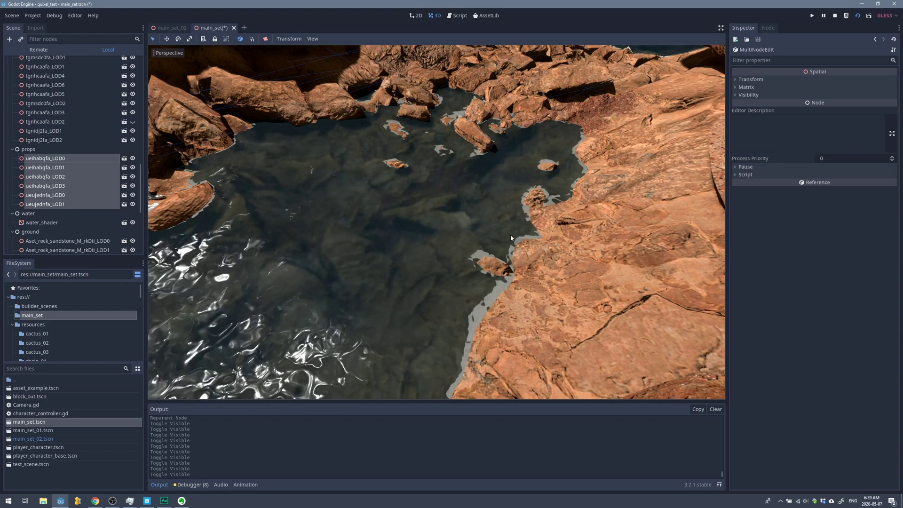
{"action": "middle_click_drag", "start_coordinate": [511, 238], "coordinate": [416, 242]}
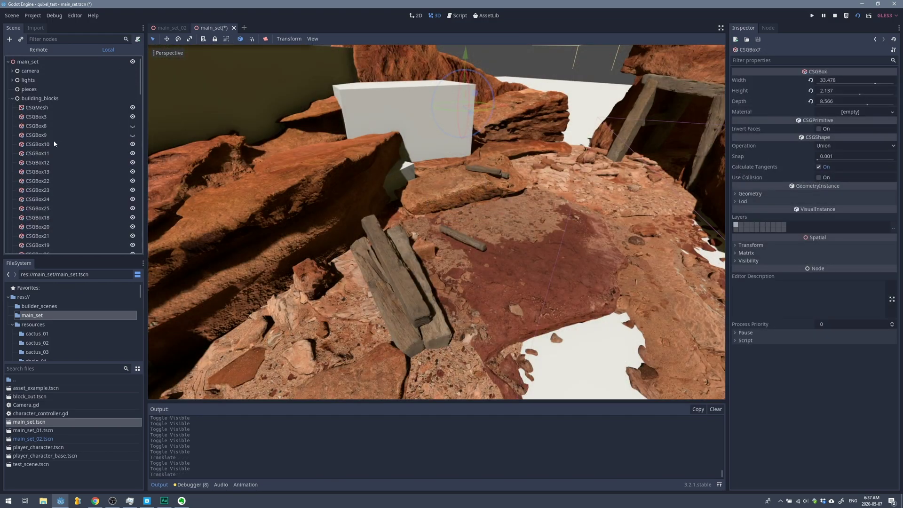
In Godot, select the block-out shapes in the building_blocks group and hide them all.
{"action": "left_click", "coordinate": [58, 106], "text": "shift"}
{"action": "left_click", "coordinate": [132, 107]}
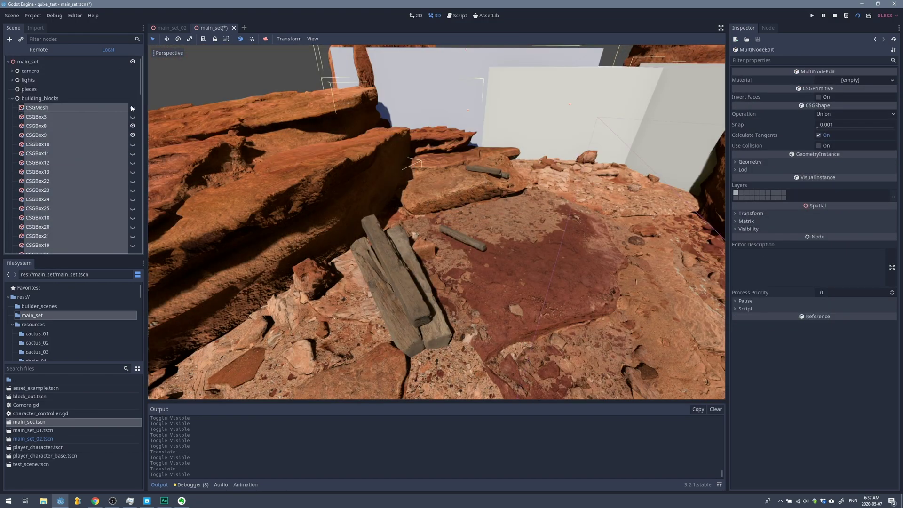
{"action": "left_click", "coordinate": [131, 108]}
{"action": "left_click", "coordinate": [132, 117]}
{"action": "left_click", "coordinate": [132, 126]}
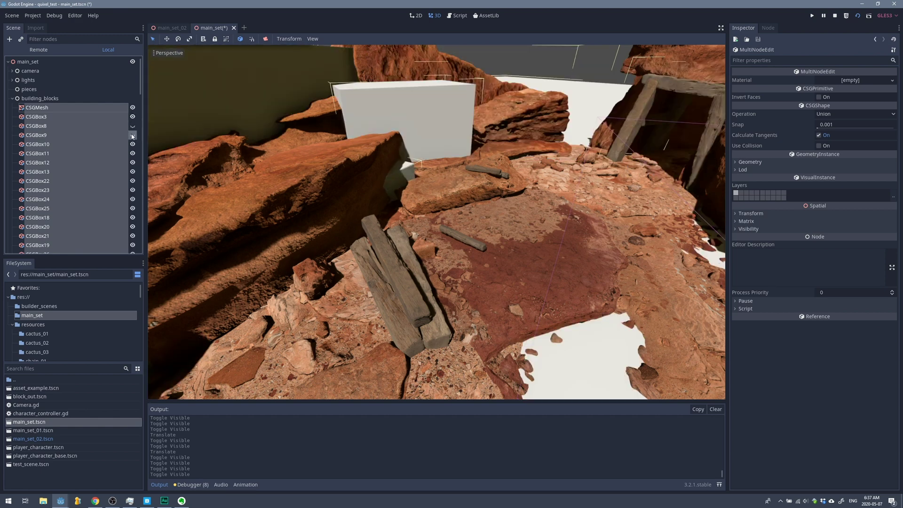
{"action": "left_click", "coordinate": [131, 135]}
{"action": "left_click", "coordinate": [90, 91]}
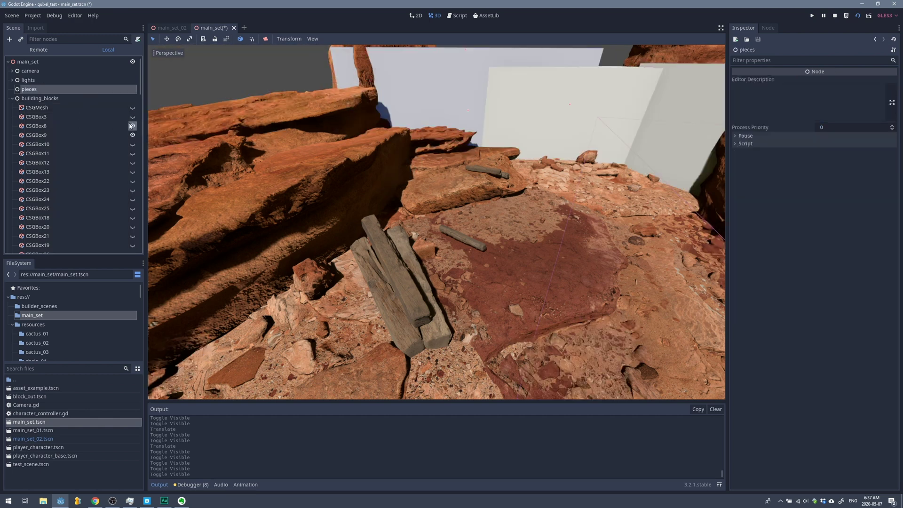
{"action": "scroll", "coordinate": [113, 123], "scroll_direction": "down", "scroll_amount": 10}
{"action": "left_click", "coordinate": [132, 98]}
Select and slightly reposition individual asset pieces around the mine entrance.
{"action": "scroll", "coordinate": [344, 185], "scroll_direction": "down", "scroll_amount": 4}
{"action": "middle_click_drag", "start_coordinate": [301, 170], "coordinate": [465, 181]}
{"action": "left_click", "coordinate": [428, 207]}
{"action": "scroll", "coordinate": [435, 208], "scroll_direction": "up", "scroll_amount": 4}
{"action": "mouse_move", "coordinate": [466, 178]}
{"action": "left_mouse_down"}
{"action": "mouse_move", "coordinate": [466, 161]}
{"action": "mouse_move", "coordinate": [465, 175]}
{"action": "left_mouse_up"}
{"action": "middle_click_drag", "start_coordinate": [376, 209], "coordinate": [592, 197], "text": "shift"}
{"action": "left_click", "coordinate": [310, 118]}
{"action": "middle_click_drag", "start_coordinate": [310, 117], "coordinate": [323, 115]}
{"action": "mouse_move", "coordinate": [334, 122]}
{"action": "left_mouse_down"}
{"action": "mouse_move", "coordinate": [332, 96]}
{"action": "mouse_move", "coordinate": [335, 122]}
{"action": "left_mouse_up"}
{"action": "middle_click_drag", "start_coordinate": [453, 163], "coordinate": [331, 175]}
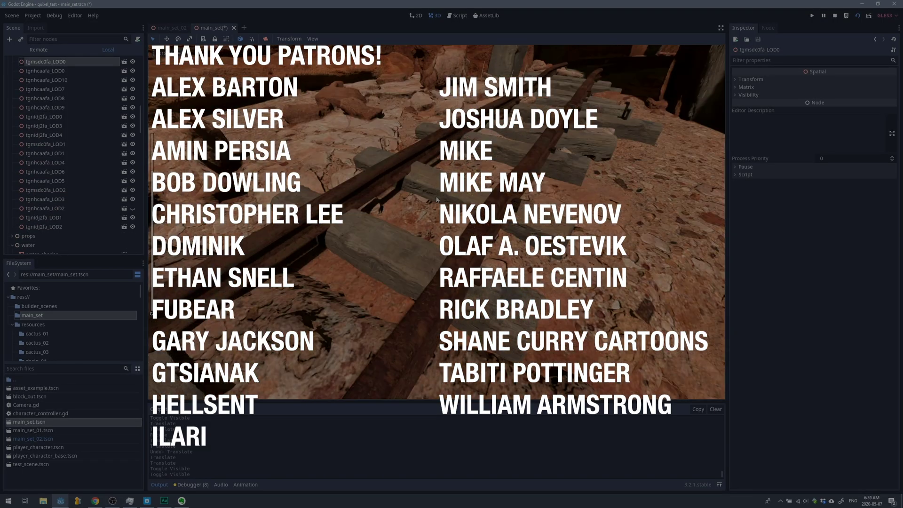
Select a wooden tie of the rail tracks and examine the tracks leading to the mine entrance.
{"action": "left_click", "coordinate": [437, 197]}
{"action": "middle_click_drag", "start_coordinate": [436, 197], "coordinate": [372, 235]}
{"action": "scroll", "coordinate": [398, 218], "scroll_direction": "down", "scroll_amount": 4}
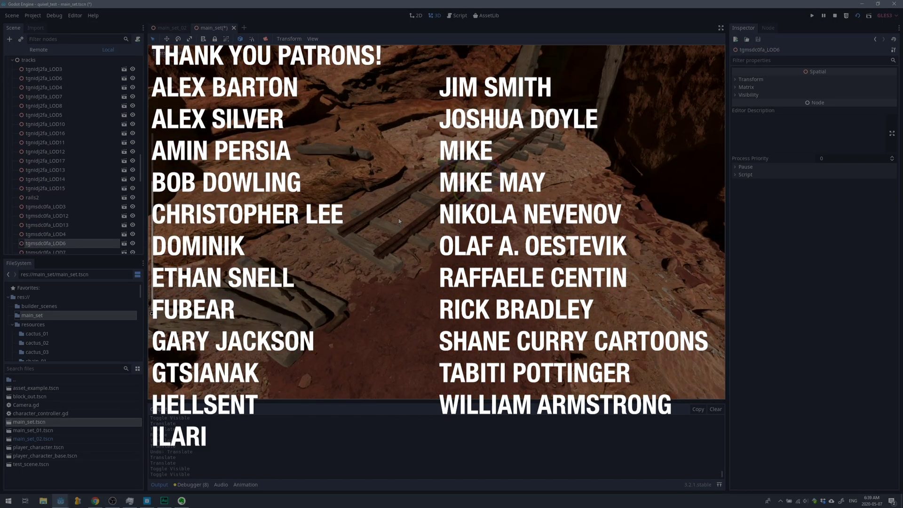
{"action": "scroll", "coordinate": [21, 165], "scroll_direction": "up", "scroll_amount": 5}
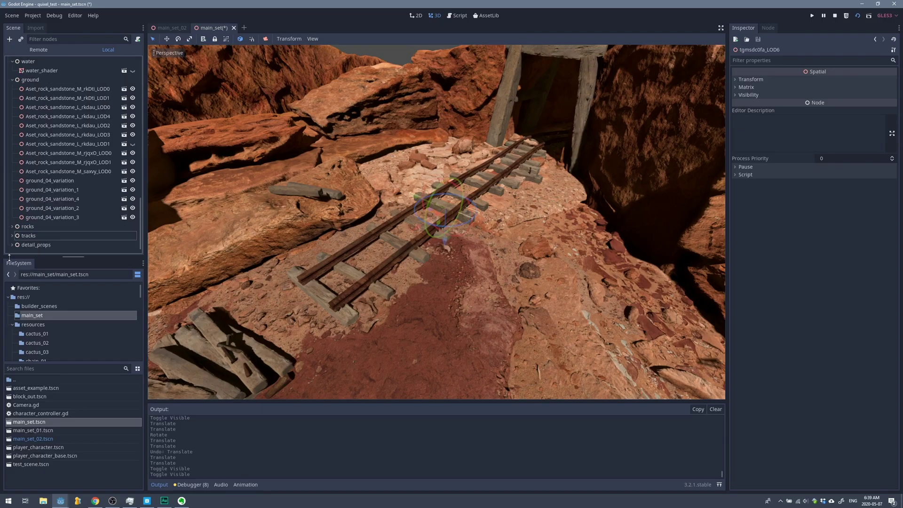
Rearrange uc1ufamhx_LOD1 in the detail_props group, make the group's hidden props visible and collapse the group.
{"action": "left_click_drag", "start_coordinate": [112, 210], "coordinate": [115, 205]}
{"action": "left_click", "coordinate": [132, 199]}
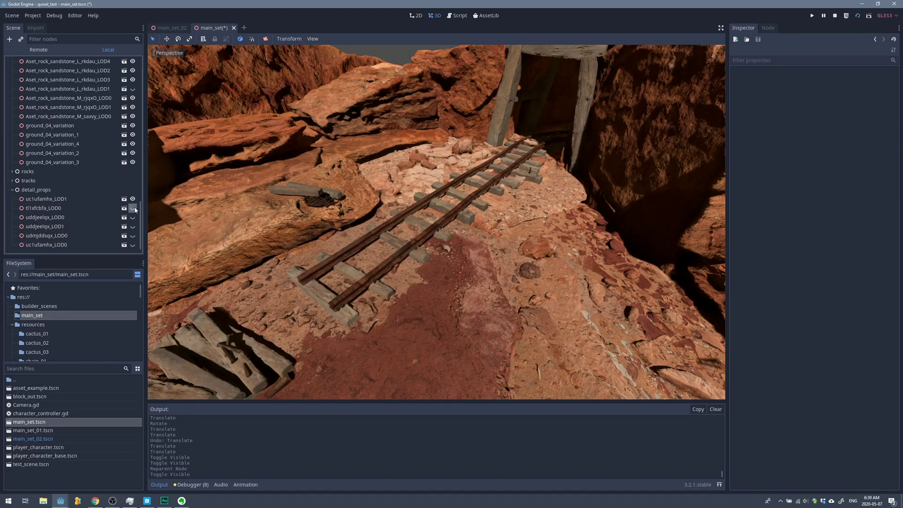
{"action": "left_click", "coordinate": [133, 235]}
{"action": "left_click", "coordinate": [133, 244]}
{"action": "middle_click_drag", "start_coordinate": [301, 228], "coordinate": [311, 211]}
{"action": "left_click", "coordinate": [12, 189]}
Expand the props group and make all its ueihabqfa and ueujednfa assets, including the train cart, visible.
{"action": "scroll", "coordinate": [12, 155], "scroll_direction": "up", "scroll_amount": 4}
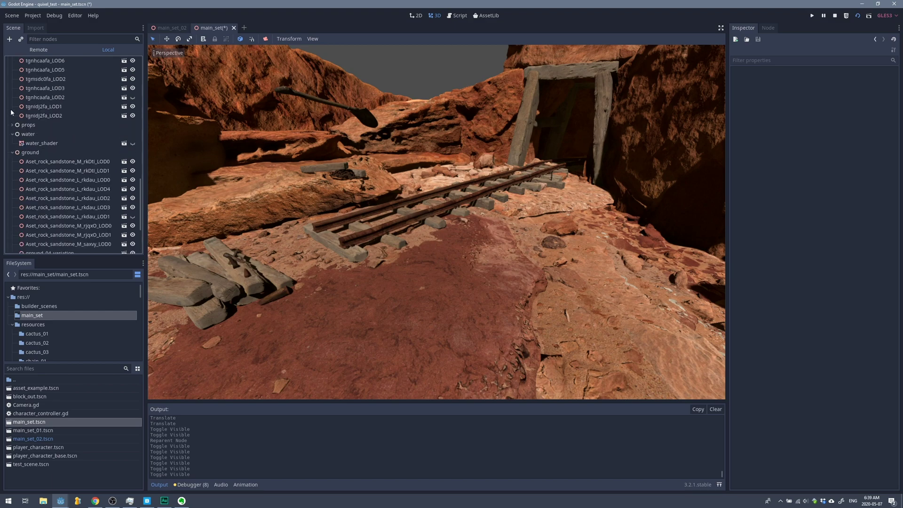
{"action": "left_click", "coordinate": [12, 149]}
{"action": "left_click", "coordinate": [44, 158]}
{"action": "left_click", "coordinate": [132, 167]}
{"action": "middle_click_drag", "start_coordinate": [245, 188], "coordinate": [472, 241]}
{"action": "scroll", "coordinate": [334, 201], "scroll_direction": "down", "scroll_amount": 3}
{"action": "scroll", "coordinate": [534, 260], "scroll_direction": "up", "scroll_amount": 3}
{"action": "scroll", "coordinate": [472, 240], "scroll_direction": "up", "scroll_amount": 5}
{"action": "right_click_drag", "start_coordinate": [472, 240], "coordinate": [453, 251]}
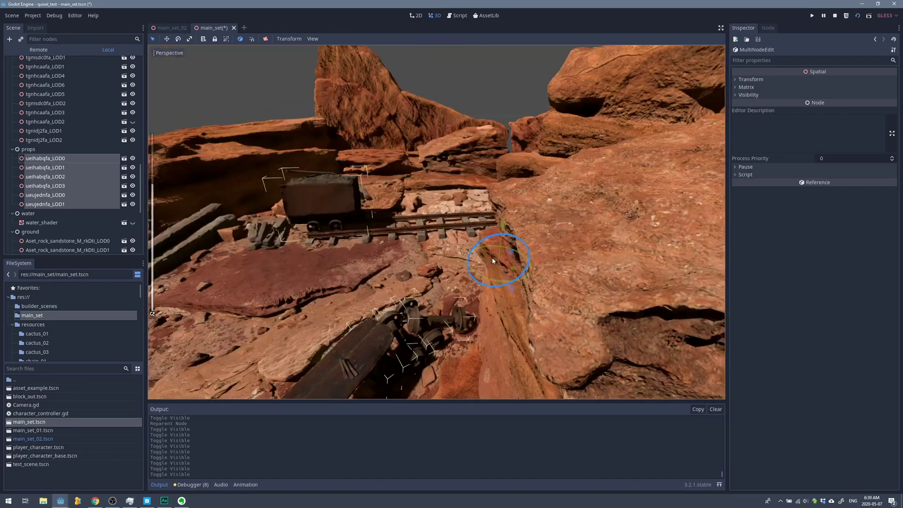